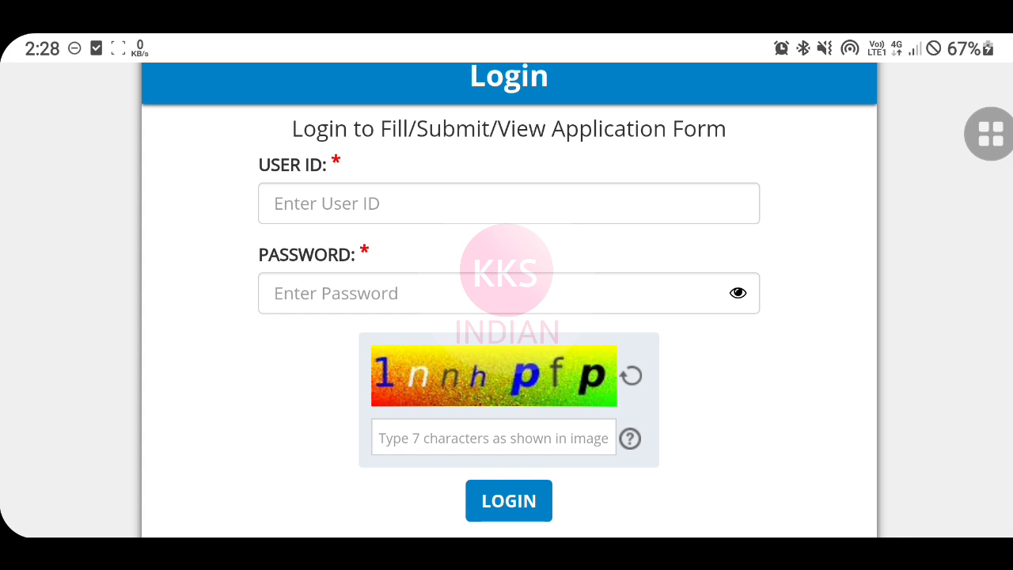
Step: Go from the login page to the Forgot User ID/Password recovery form
click(828, 102)
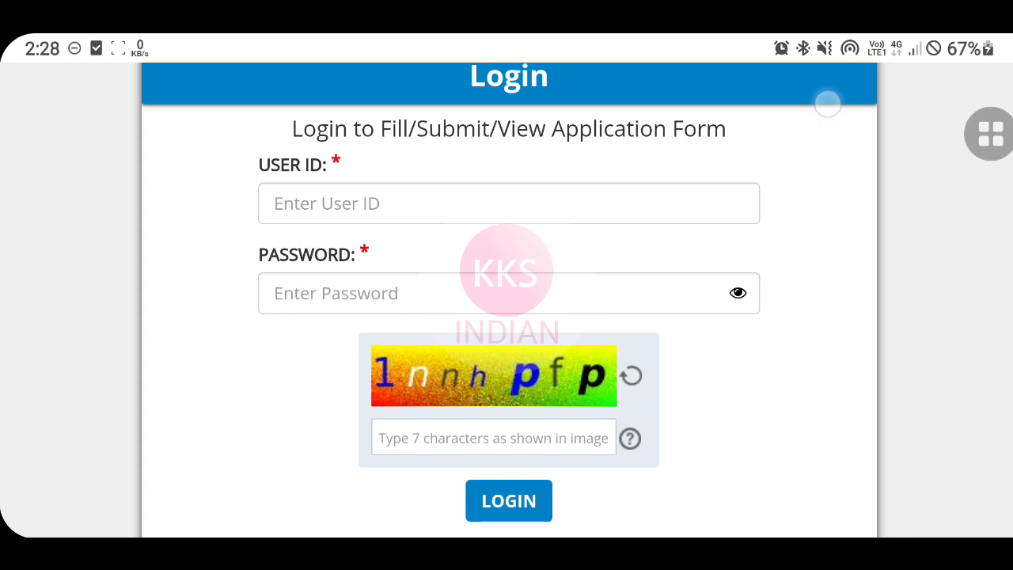
click(822, 102)
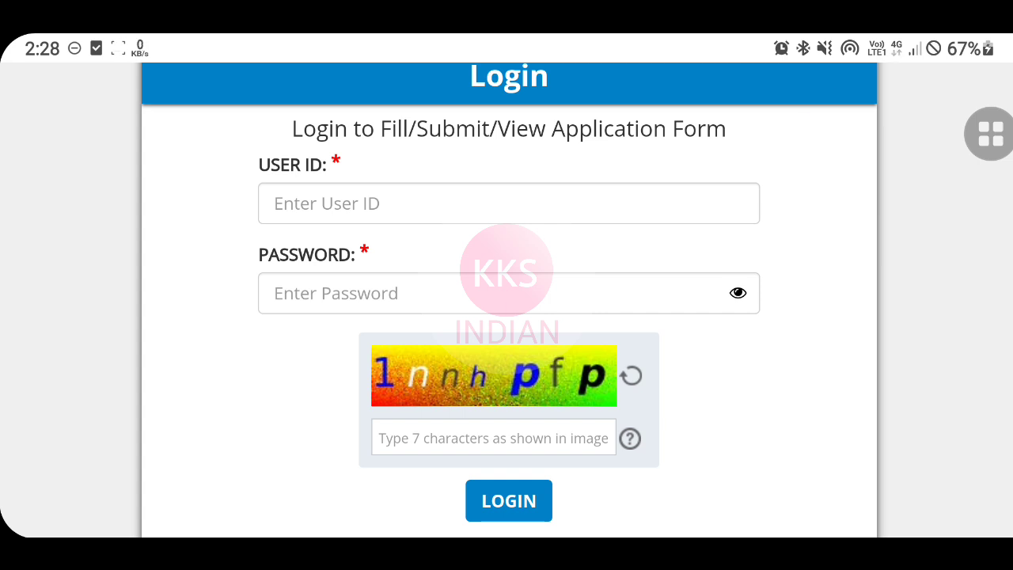
scroll(509, 317, down, 3)
click(831, 95)
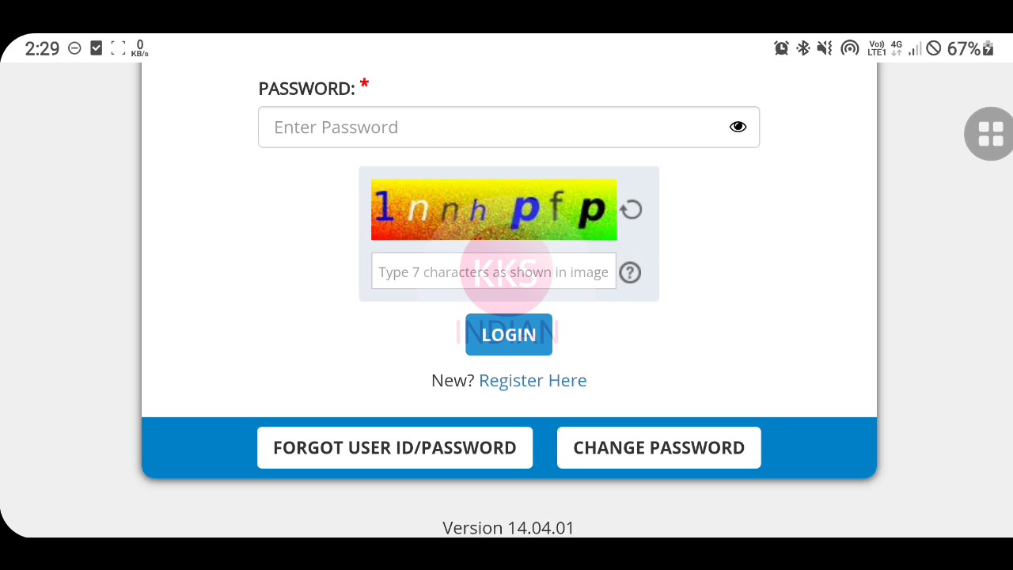
drag(421, 457, 509, 382)
click(829, 91)
click(395, 448)
Step: Examine the recovery form, marking the required email address and mobile number fields with red check marks
scroll(764, 253, up, 2)
scroll(798, 473, down, 2)
click(826, 87)
drag(599, 215, 661, 197)
drag(609, 295, 672, 279)
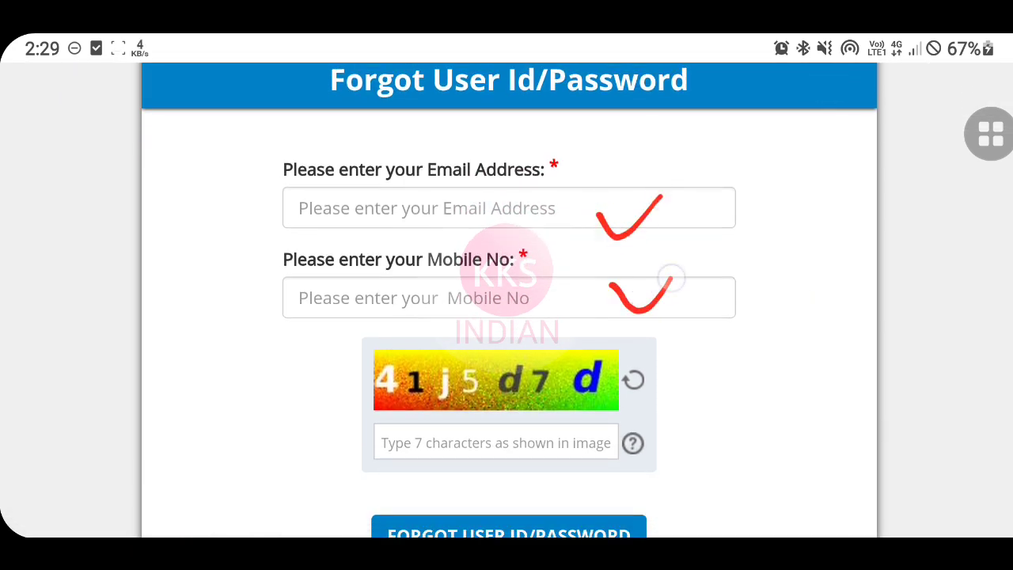
click(829, 91)
scroll(789, 292, down, 3)
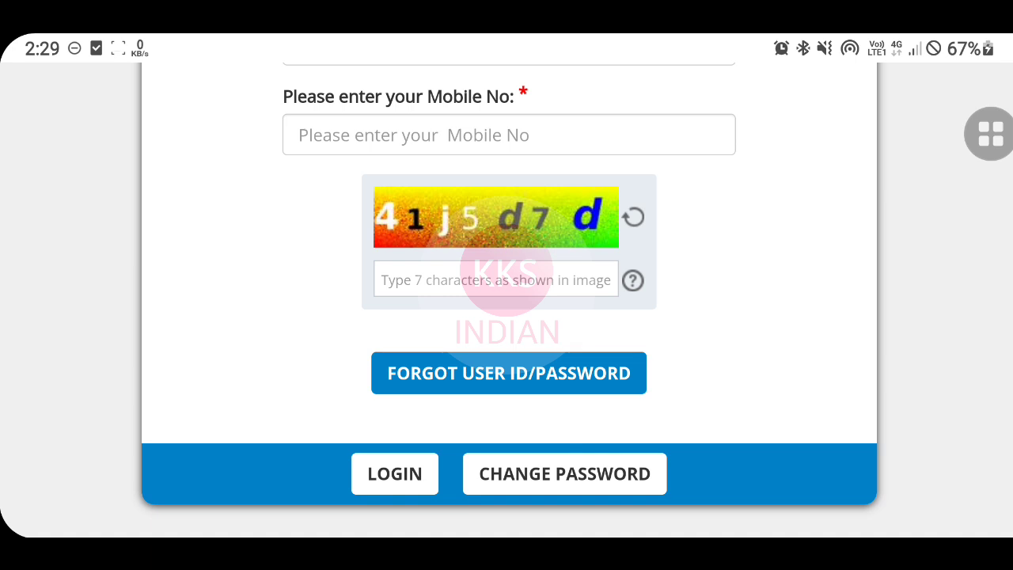
mouse_move(990, 133)
mouse_down()
mouse_move(995, 223)
mouse_move(992, 193)
mouse_up()
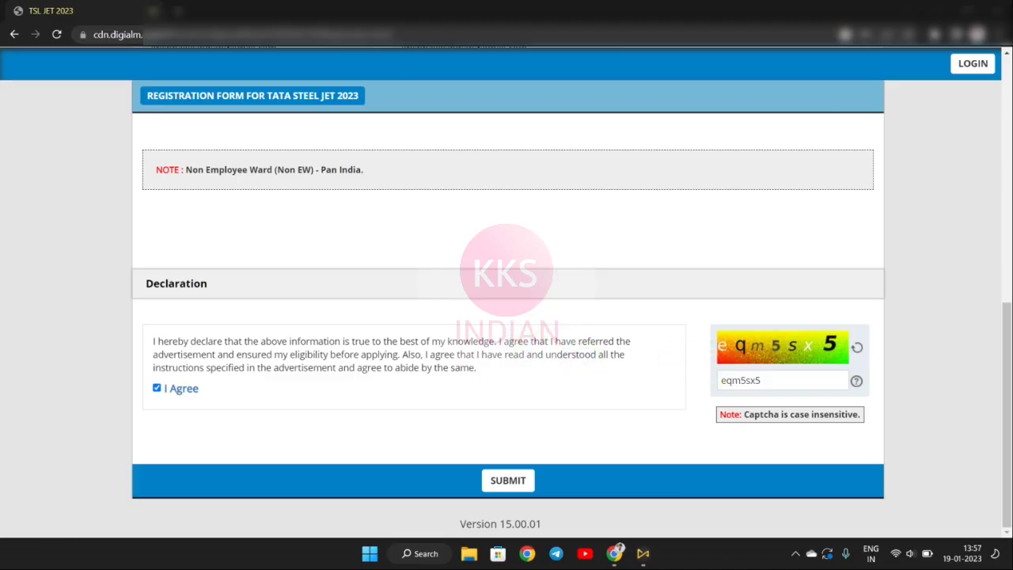
Step: Submit the Tata Steel JET 2023 registration form, accept the submission alert and dismiss the browser's password-saving prompt
click(508, 479)
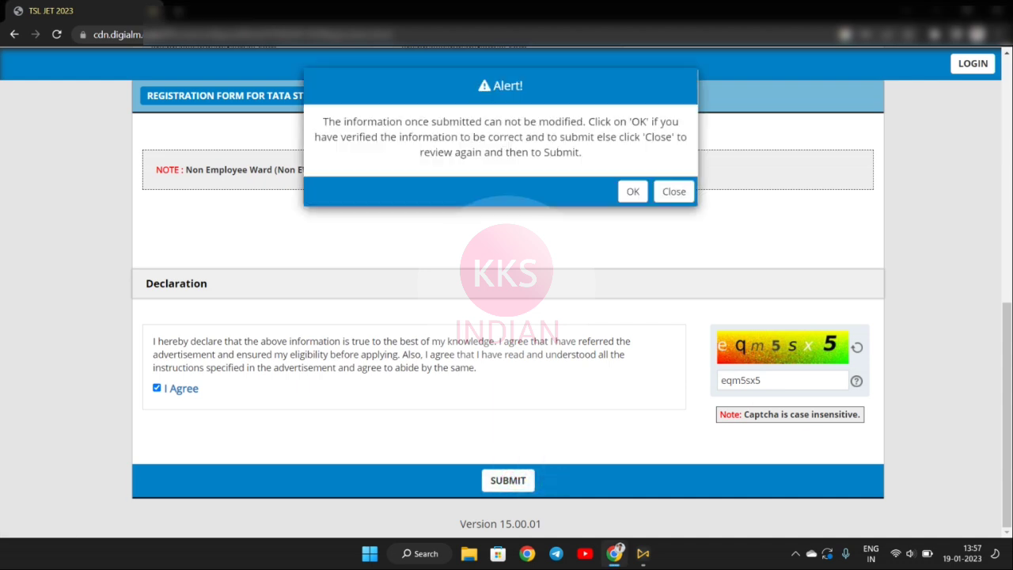
click(631, 190)
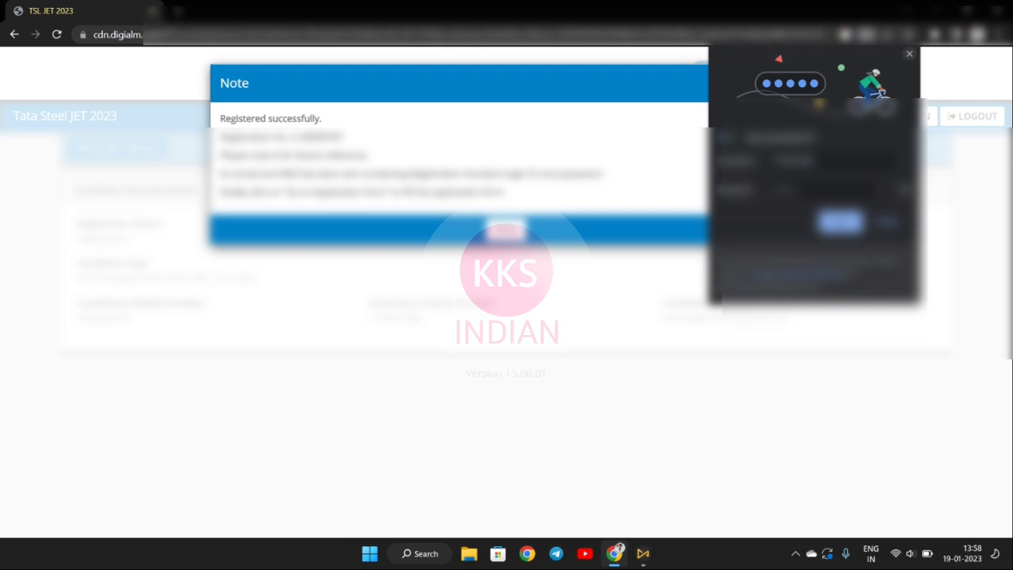
click(910, 53)
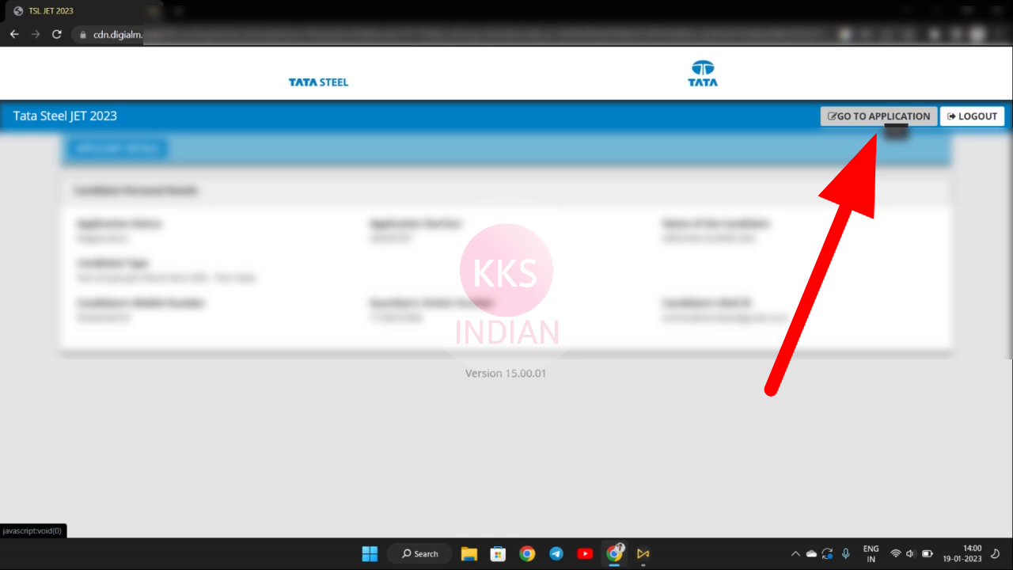
Step: Go to the application form, close the Instructions notice and bring up the Personal Details section
click(869, 115)
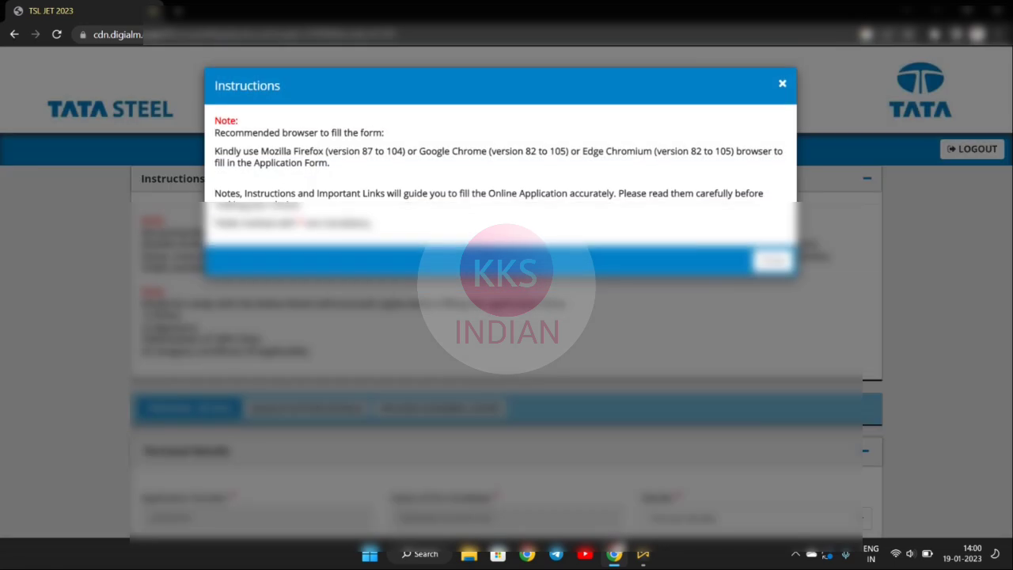
click(772, 261)
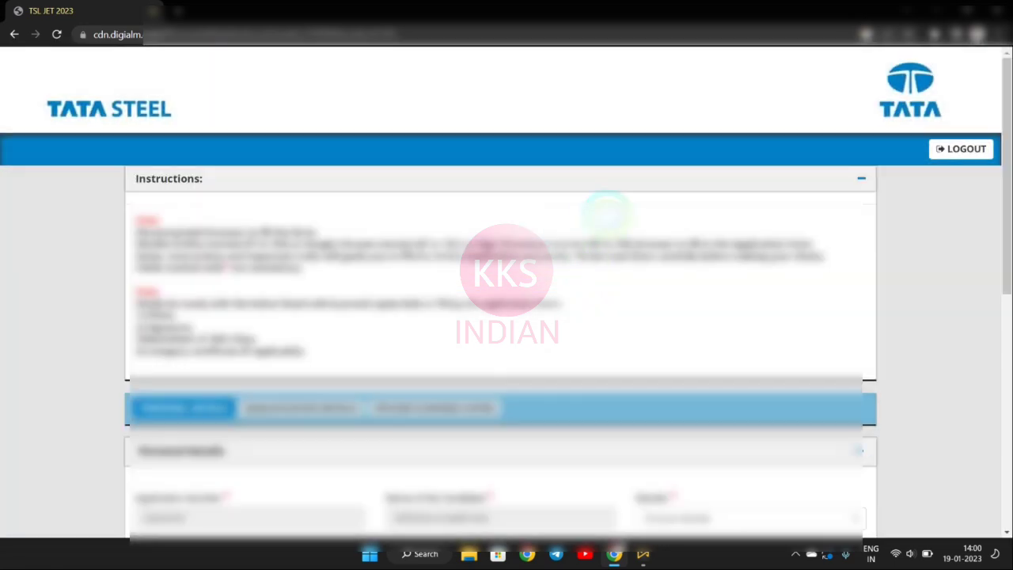
scroll(507, 316, down, 3)
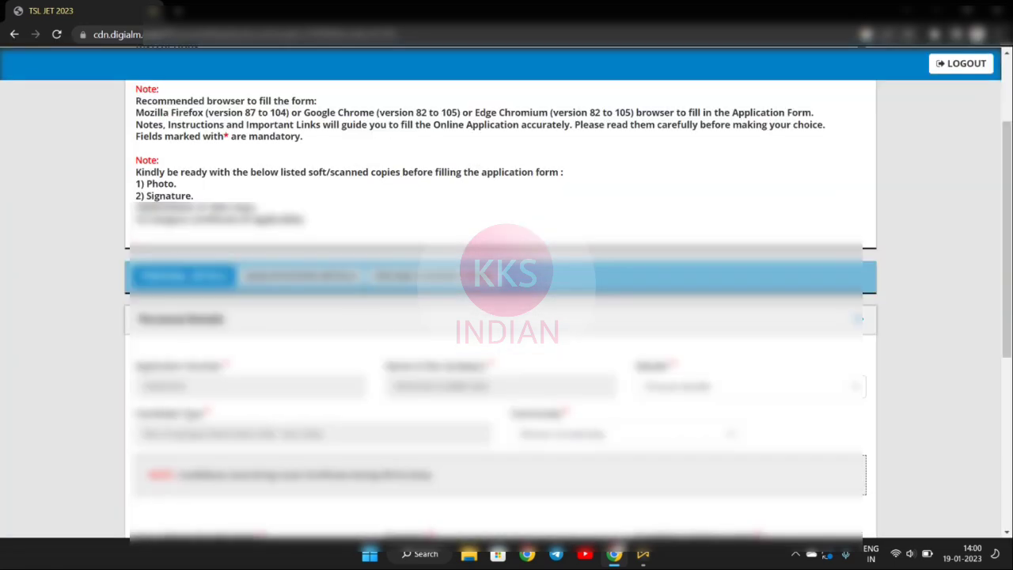
scroll(506, 316, down, 1)
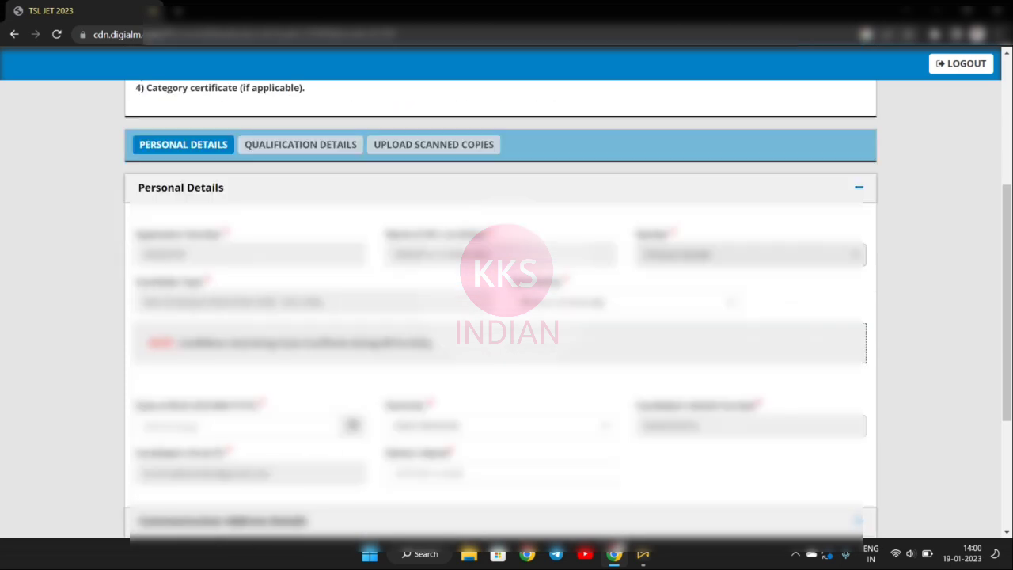
Step: Set the candidate's gender to Male and choose the community in the Personal Details section
click(689, 261)
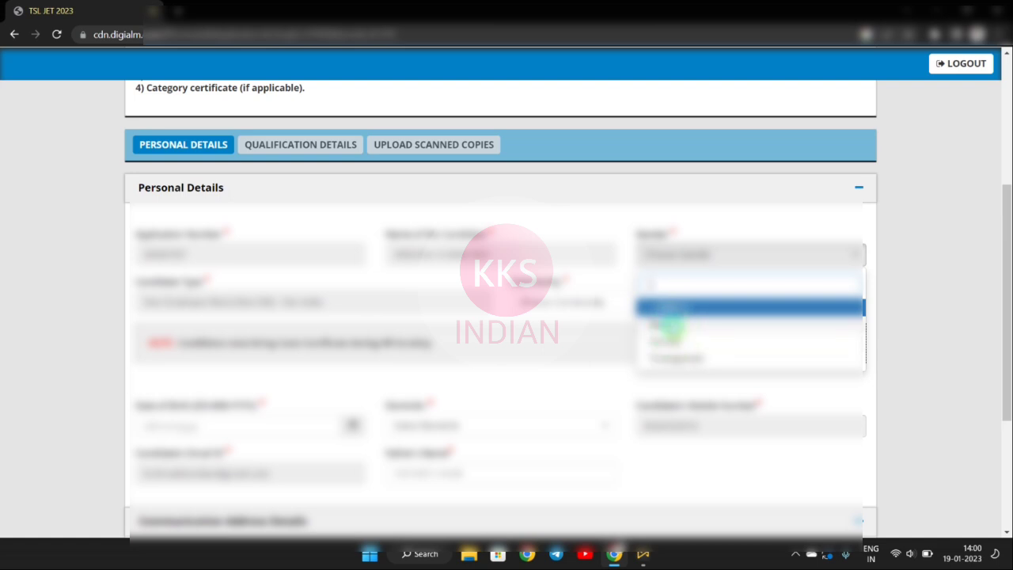
click(673, 328)
click(577, 301)
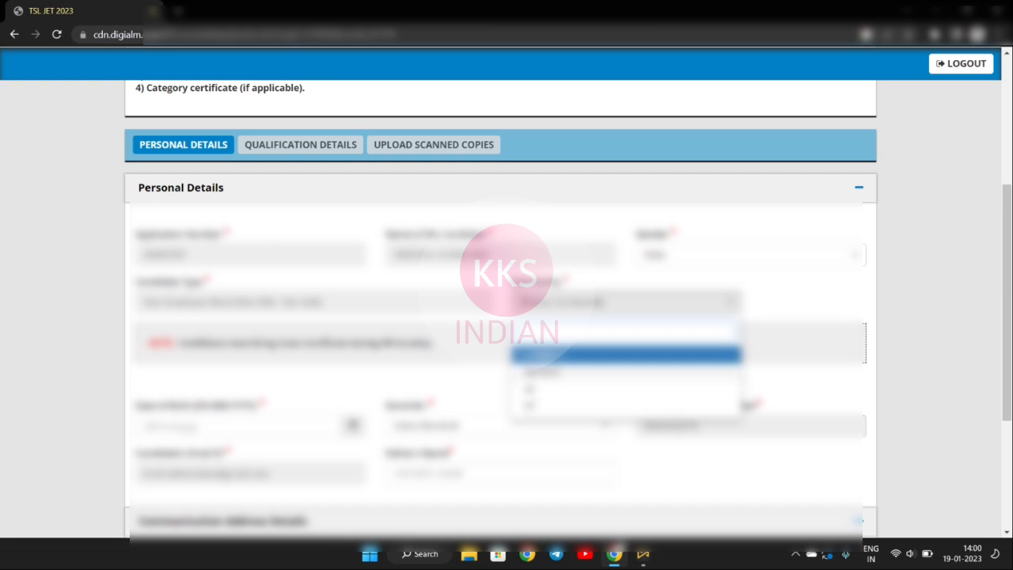
click(559, 358)
scroll(559, 369, down, 1)
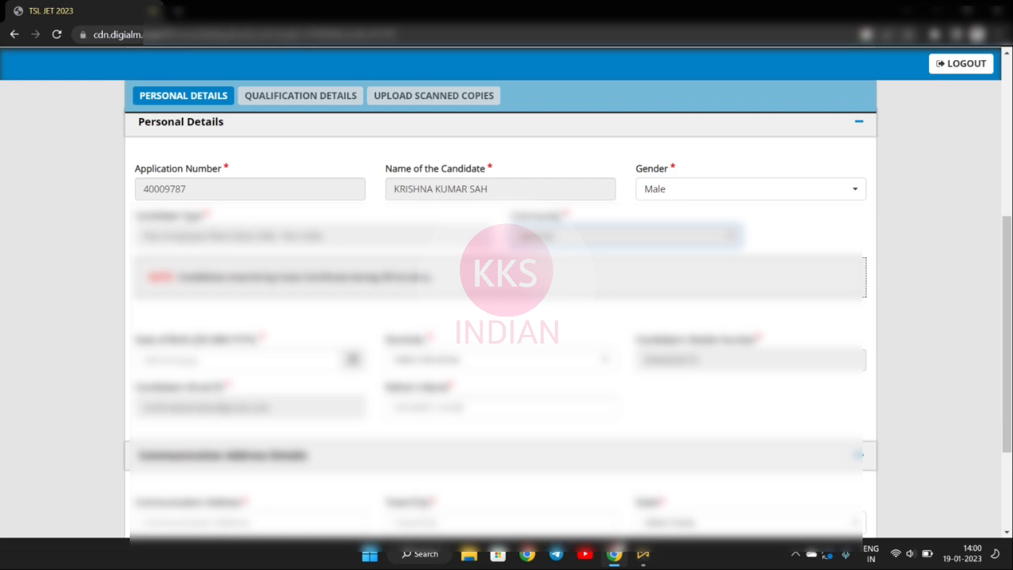
Step: Look through the states offered for the candidate's domicile and close the list without choosing one
click(499, 359)
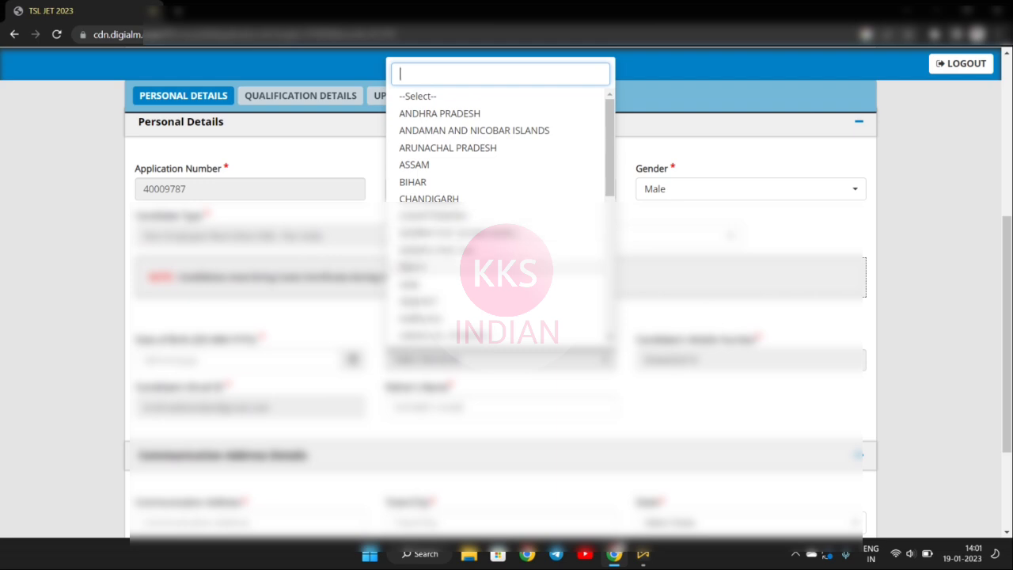
scroll(499, 198, down, 5)
scroll(499, 237, down, 2)
scroll(499, 380, up, 5)
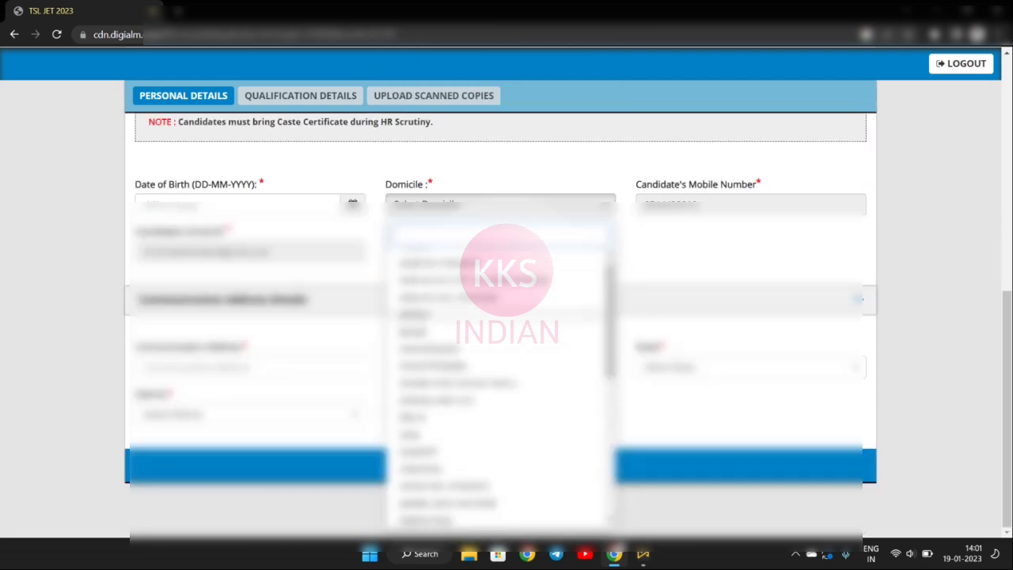
click(689, 391)
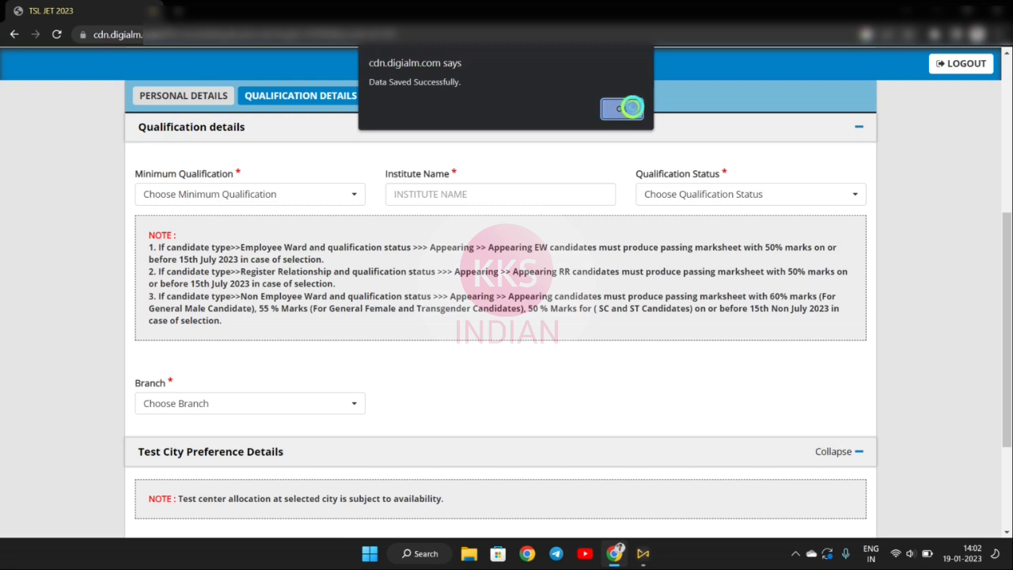
Step: Acknowledge the saved-data message, then set the minimum qualification to B. Tech and the qualification status to Pass out
click(623, 109)
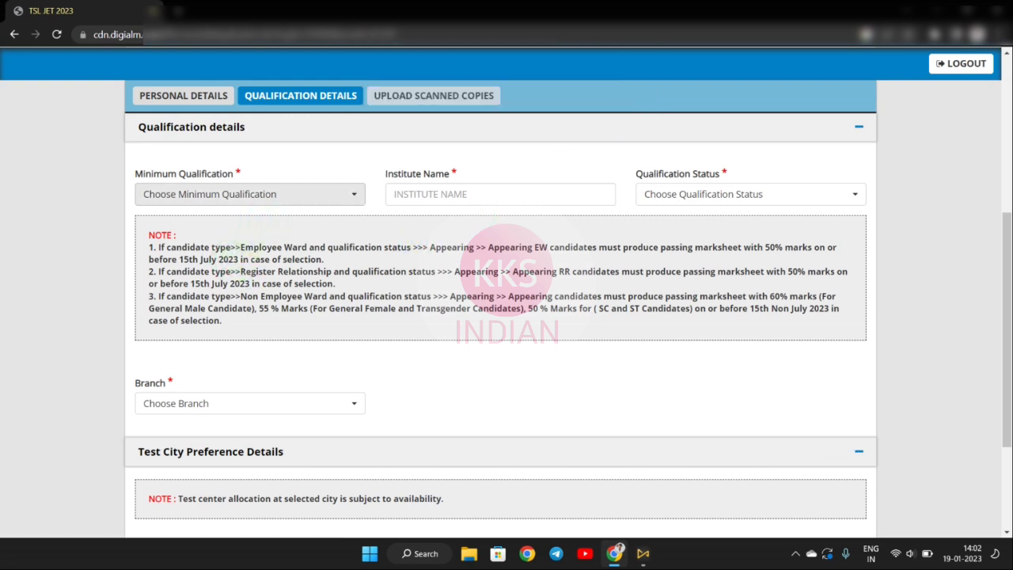
click(267, 195)
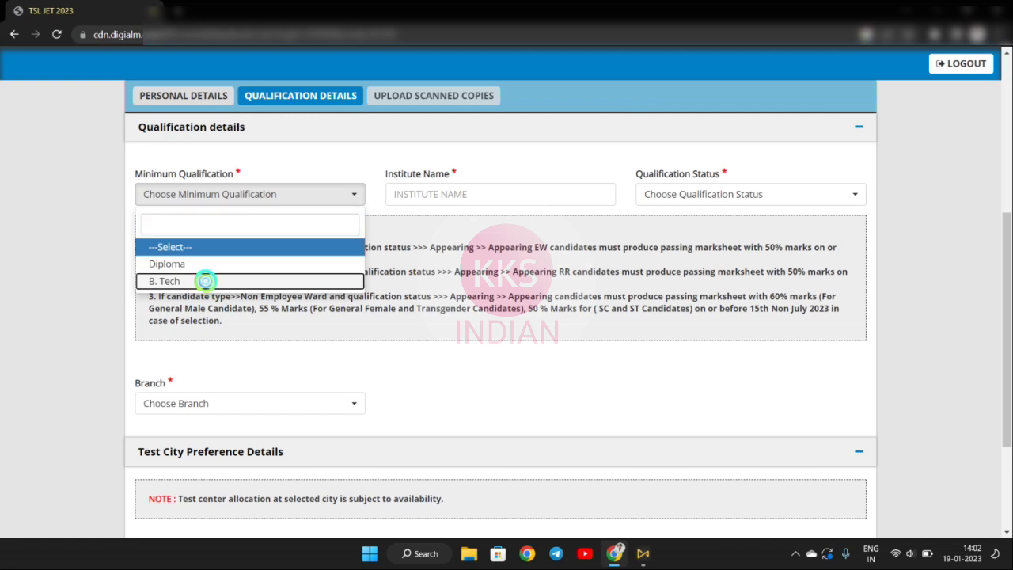
click(203, 281)
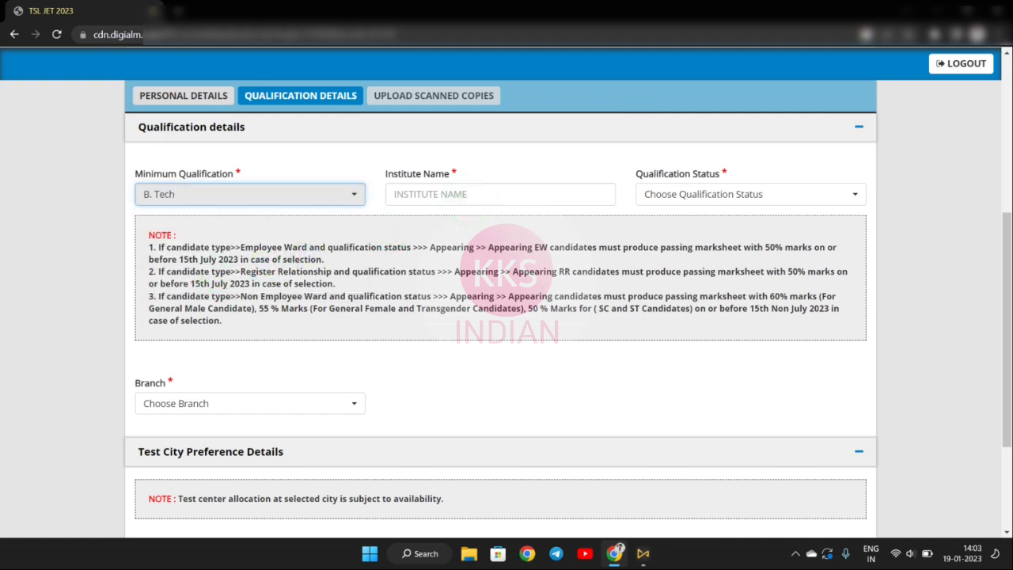
click(715, 194)
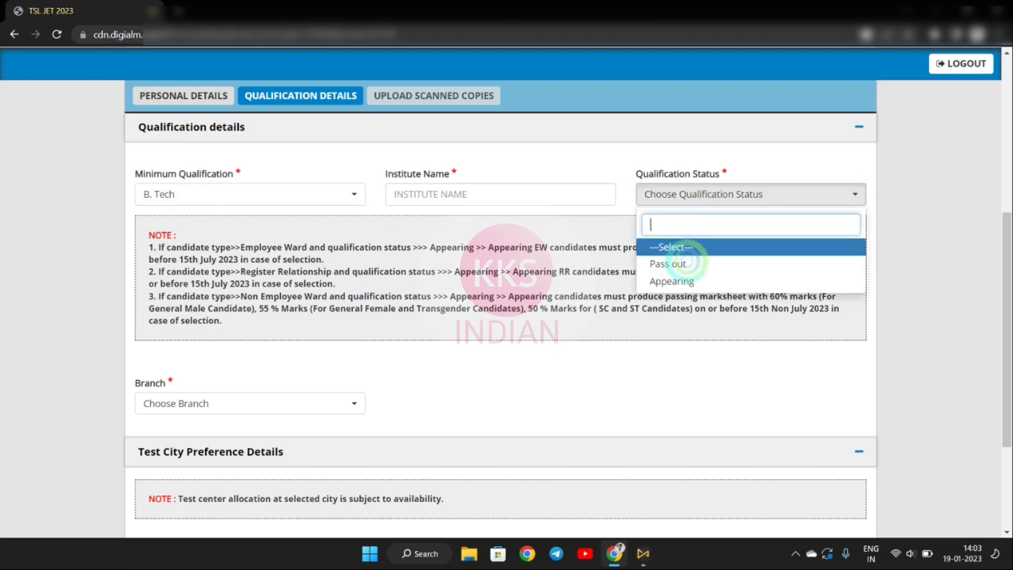
click(678, 264)
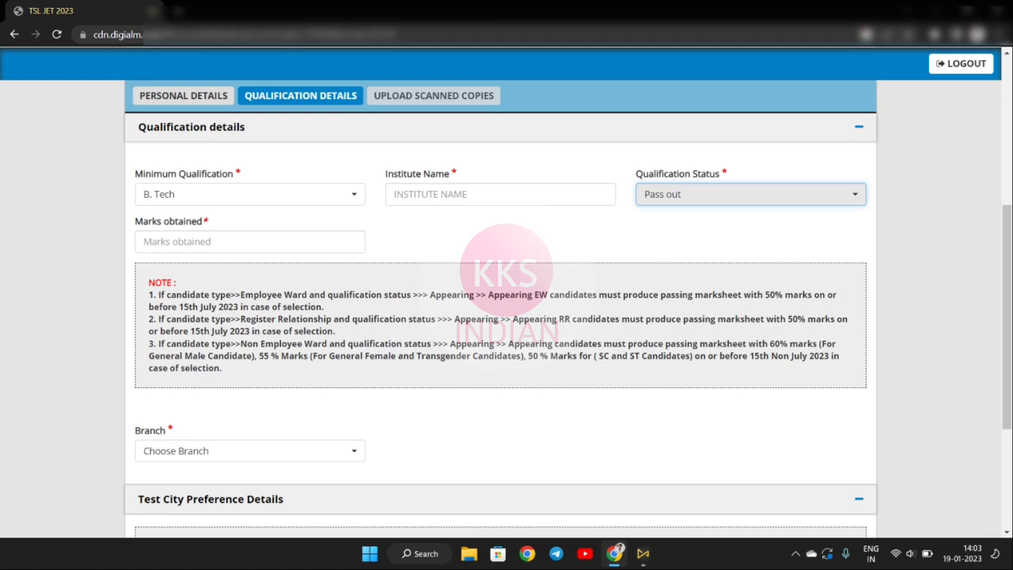
click(247, 247)
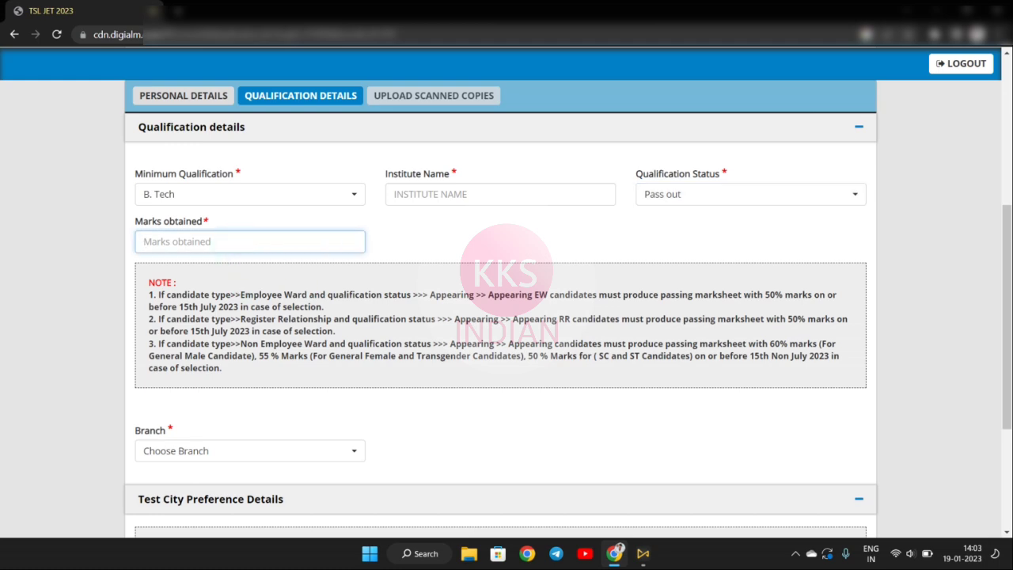
Step: Choose Civil as the branch in the qualification details
scroll(251, 317, down, 2)
click(214, 324)
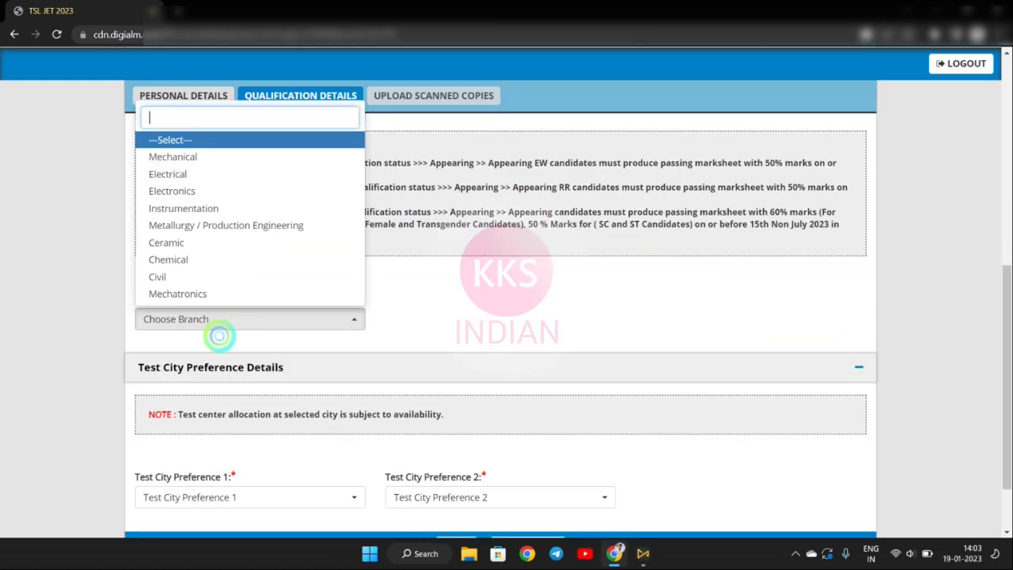
scroll(215, 325, down, 2)
scroll(215, 324, up, 2)
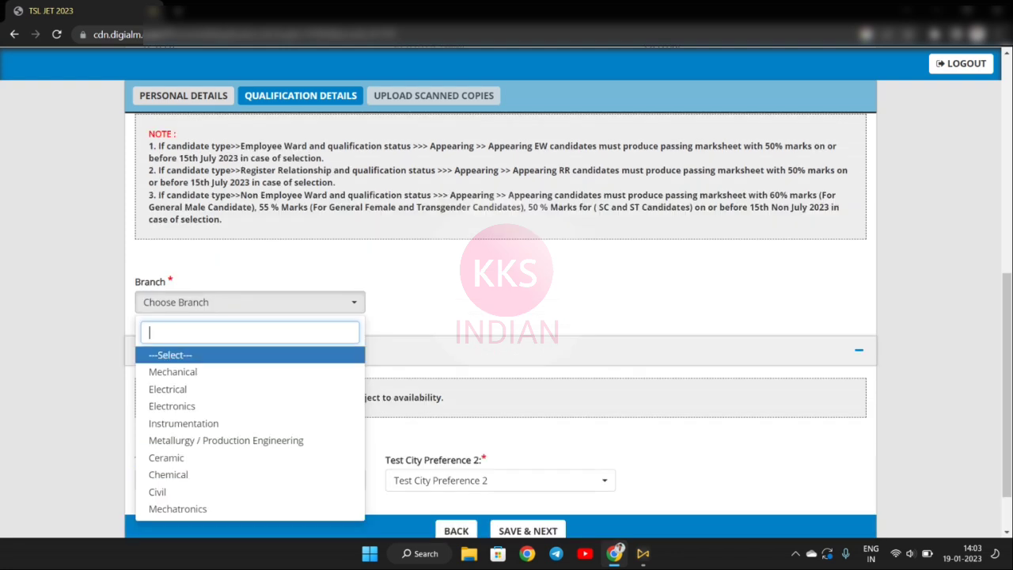
scroll(250, 396, down, 1)
click(233, 426)
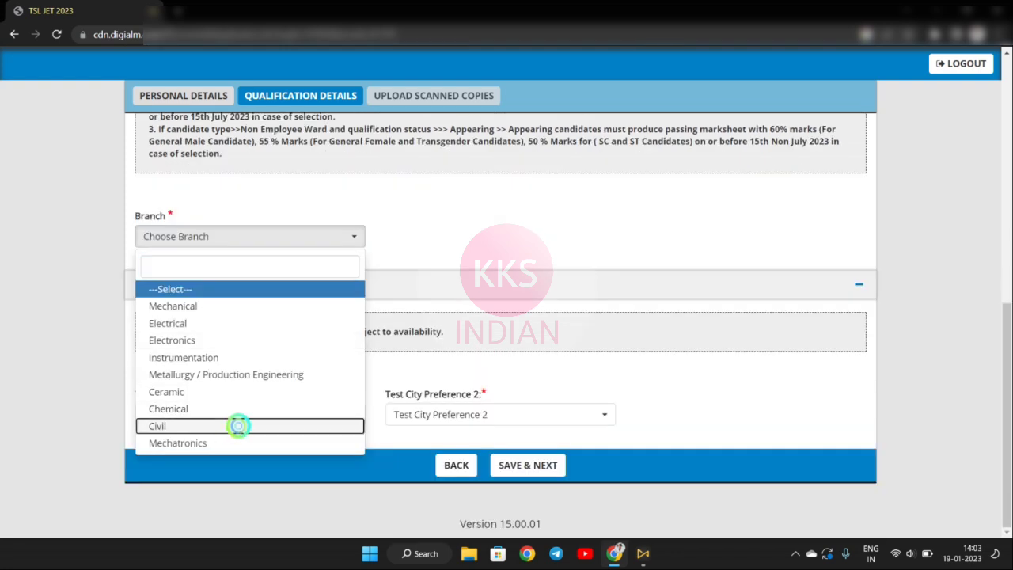
Step: Look through the cities available for Test City Preference 1
click(226, 414)
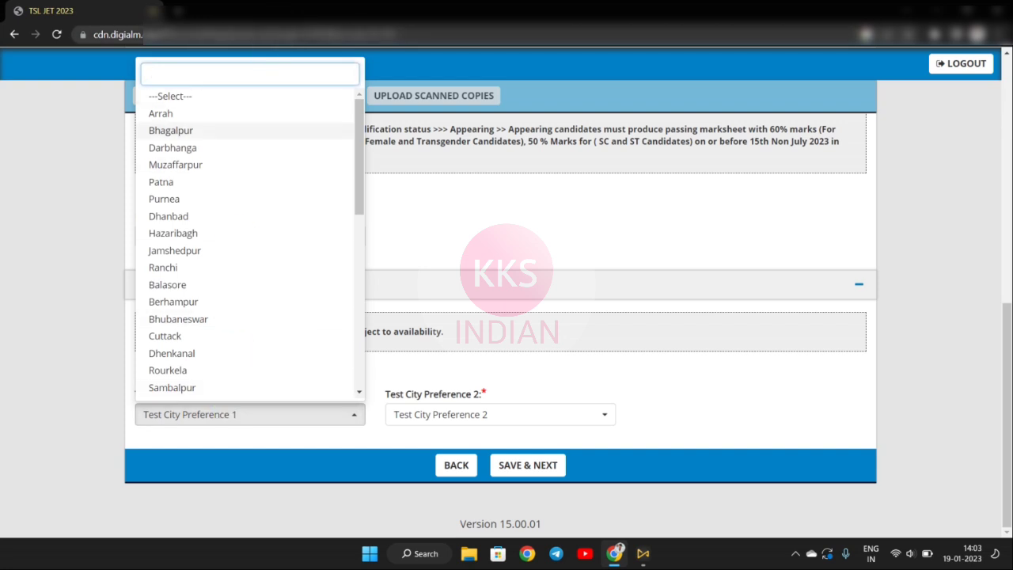
scroll(238, 166, down, 10)
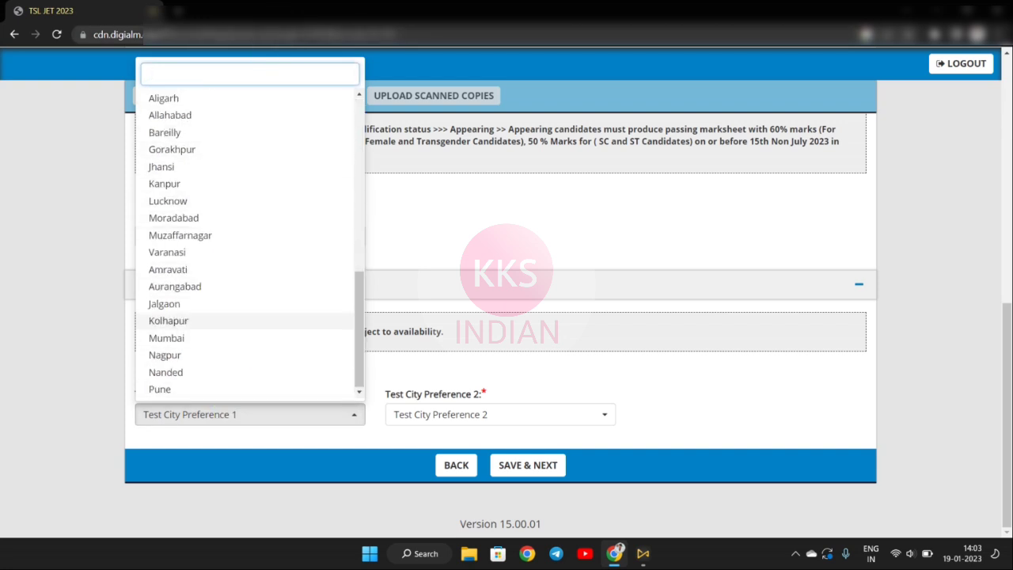
scroll(238, 270, up, 5)
scroll(238, 164, up, 2)
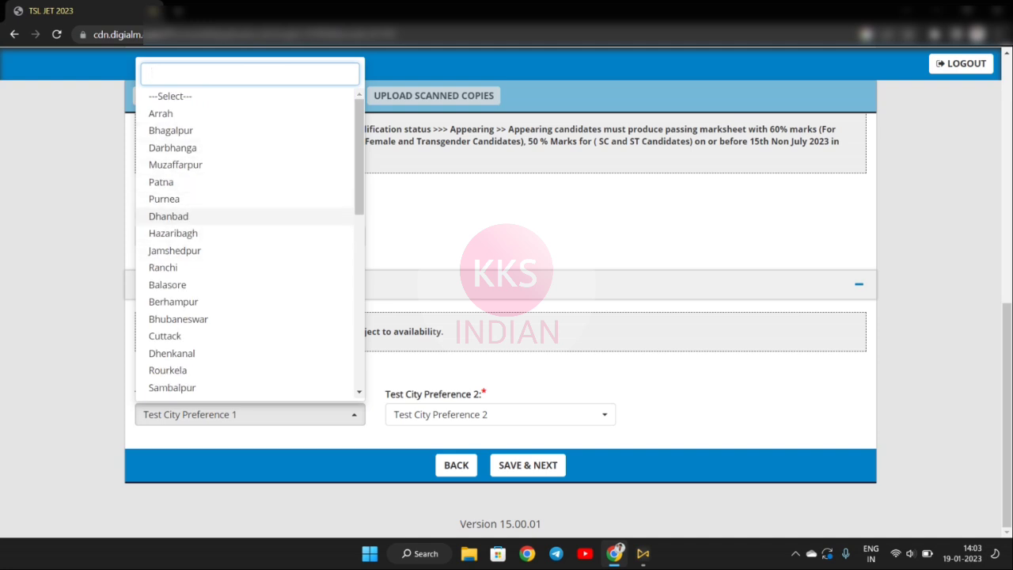
scroll(245, 238, down, 6)
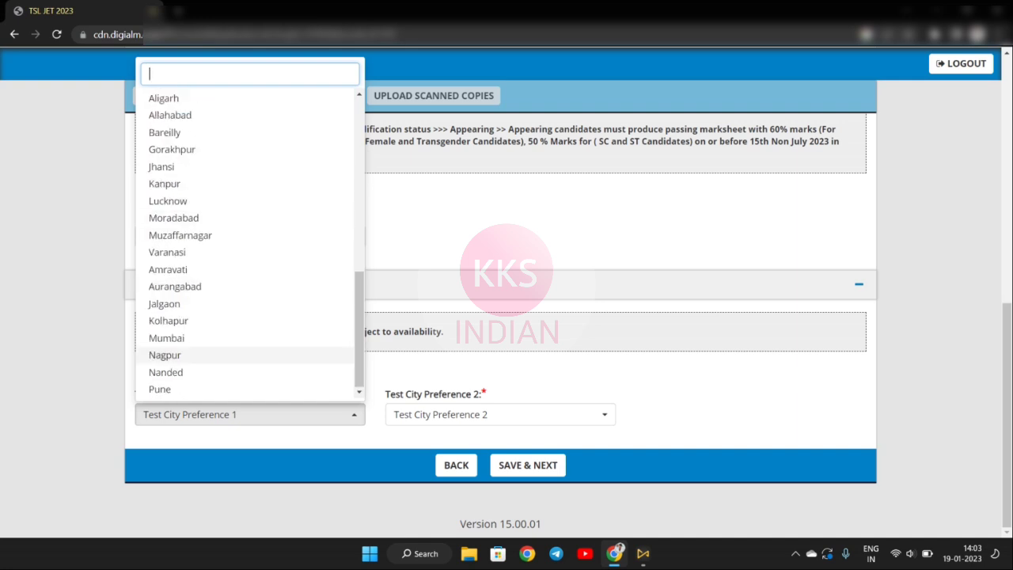
scroll(246, 354, up, 6)
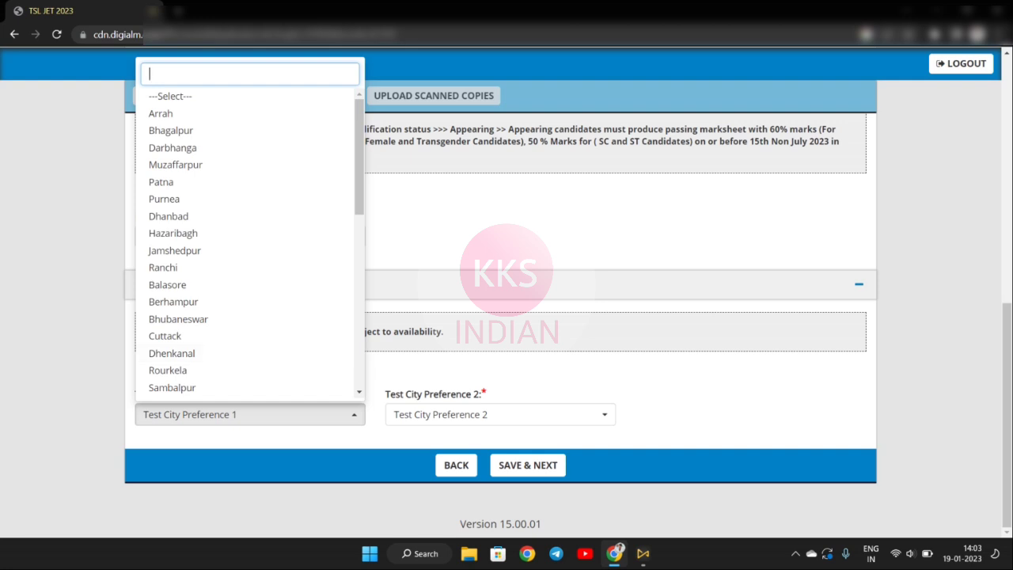
Step: Look through the cities available for Test City Preference 2
click(430, 406)
click(431, 408)
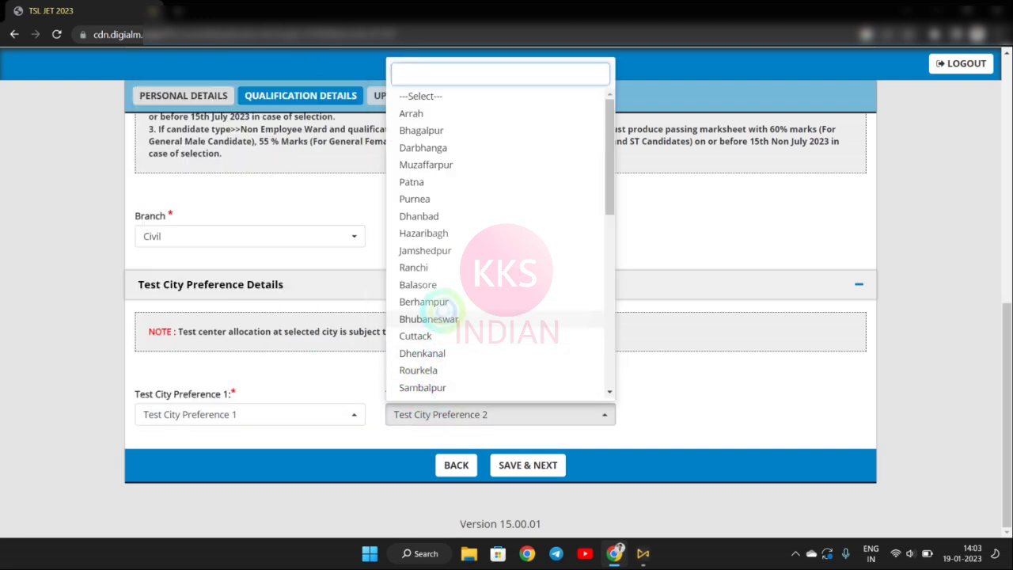
scroll(430, 310, down, 6)
scroll(430, 317, up, 4)
scroll(430, 332, down, 4)
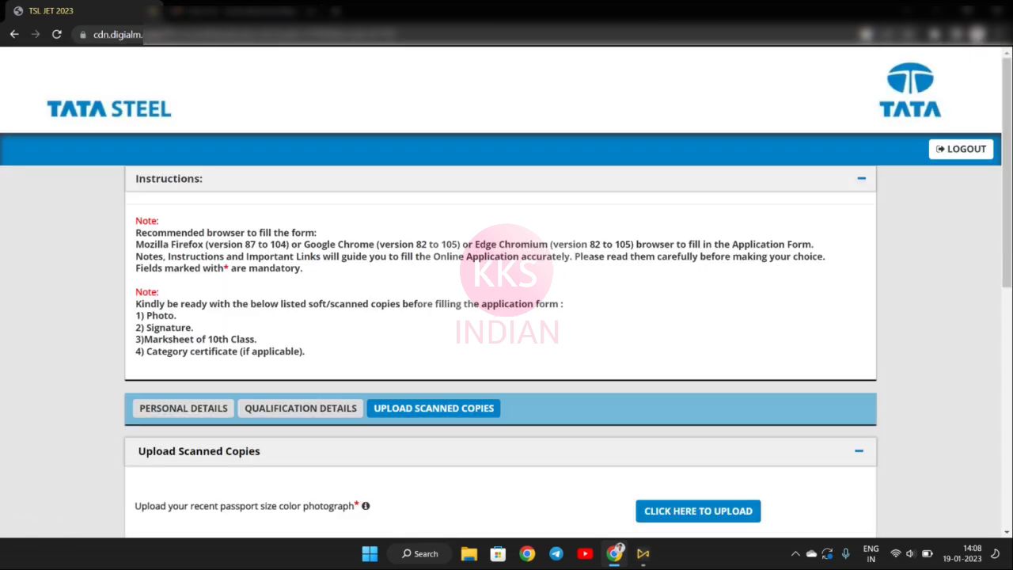
Step: Check the file requirements for the photograph, signature, ID proof and domicile certificate, including those in the photograph's upload dialog
scroll(365, 237, down, 3)
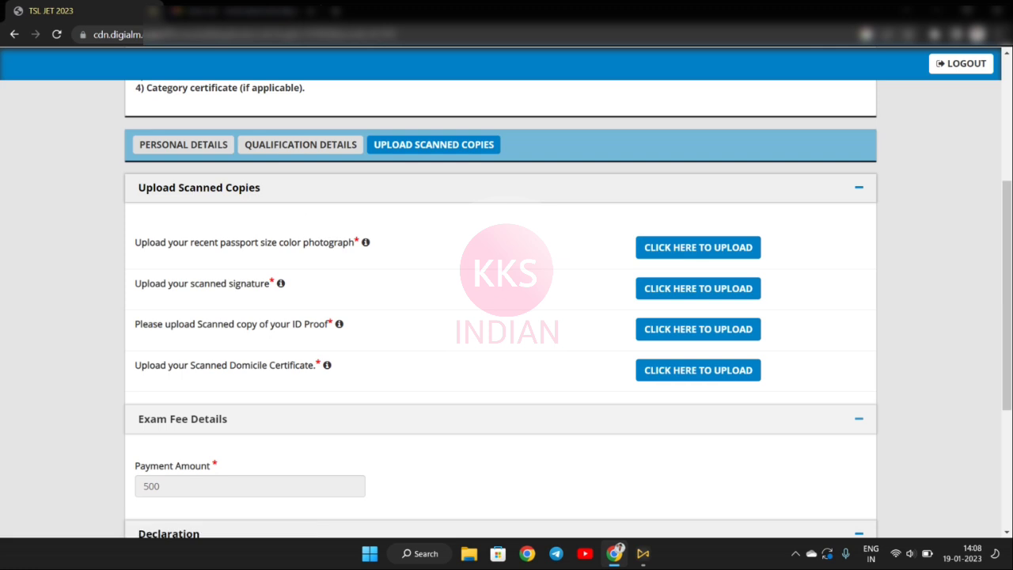
mouse_move(365, 242)
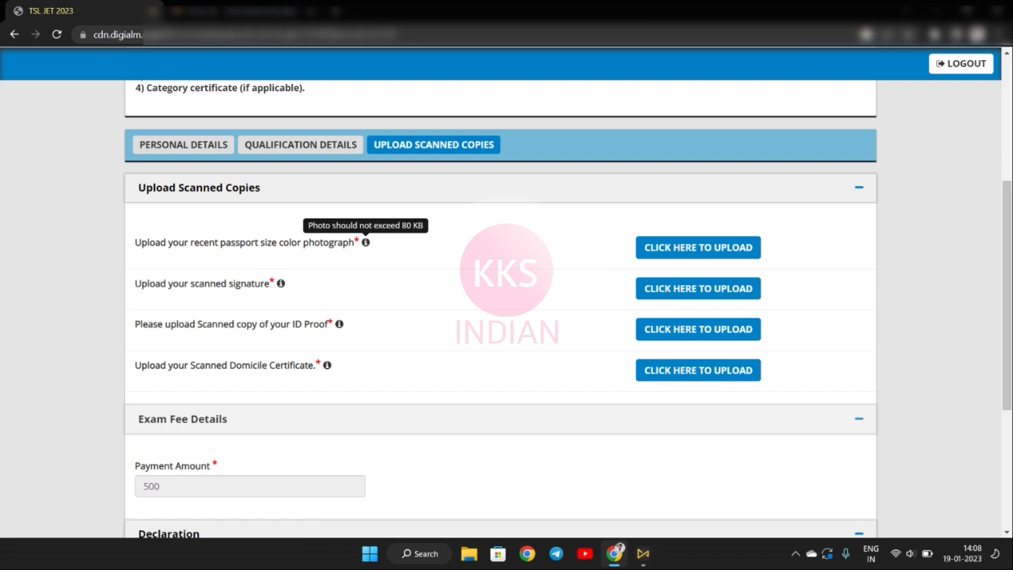
mouse_move(280, 283)
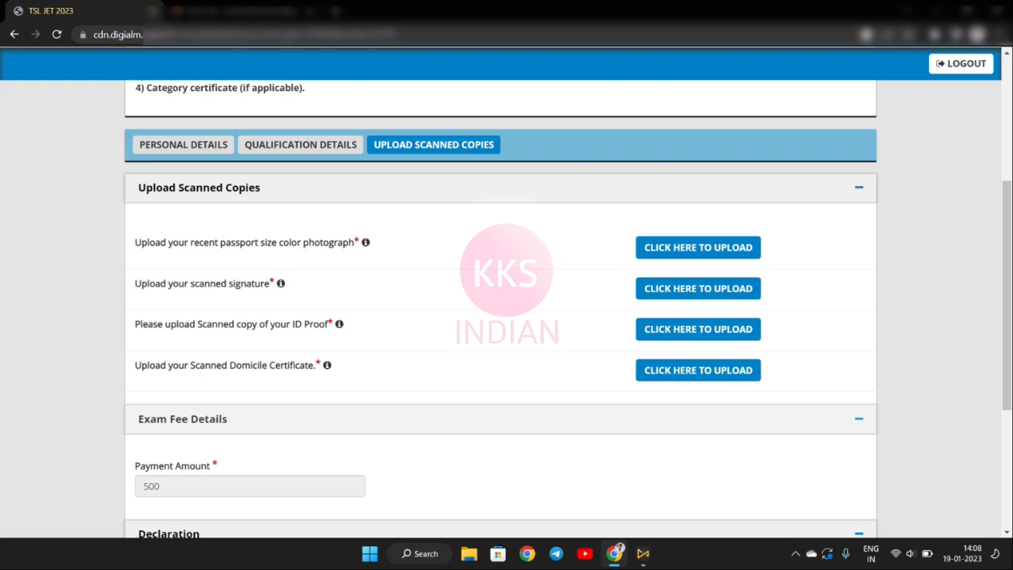
mouse_move(339, 324)
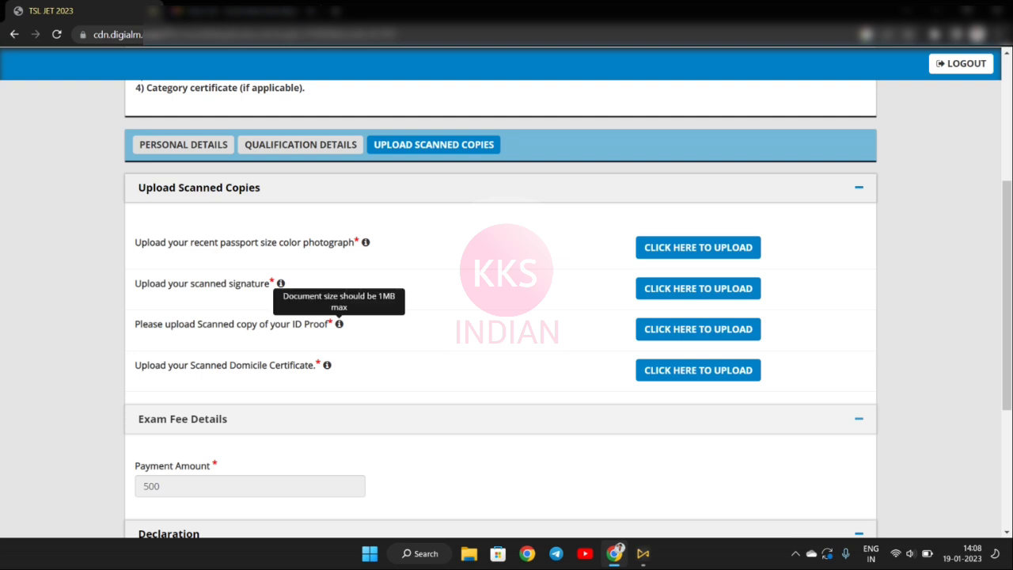
mouse_move(327, 365)
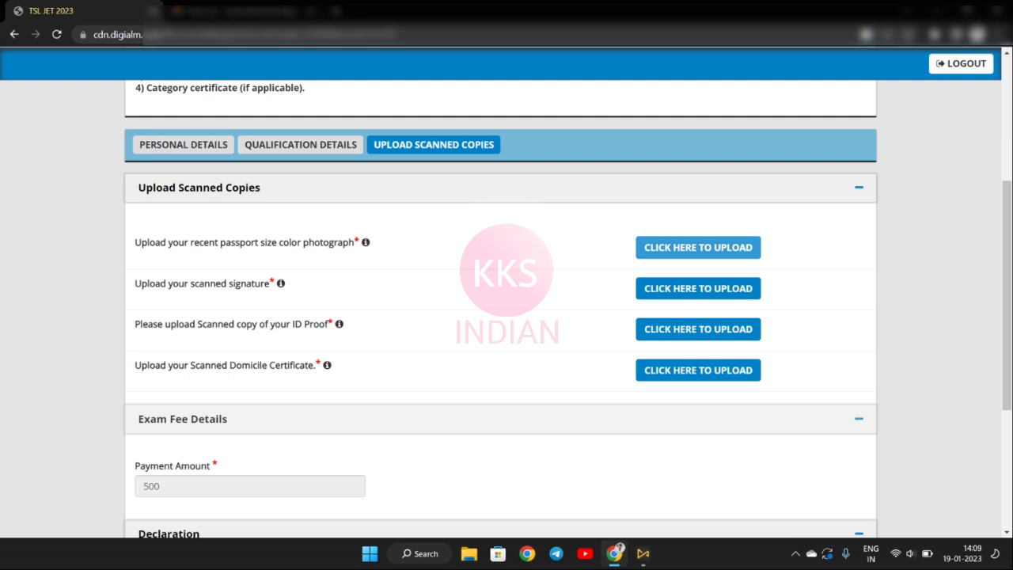
click(689, 246)
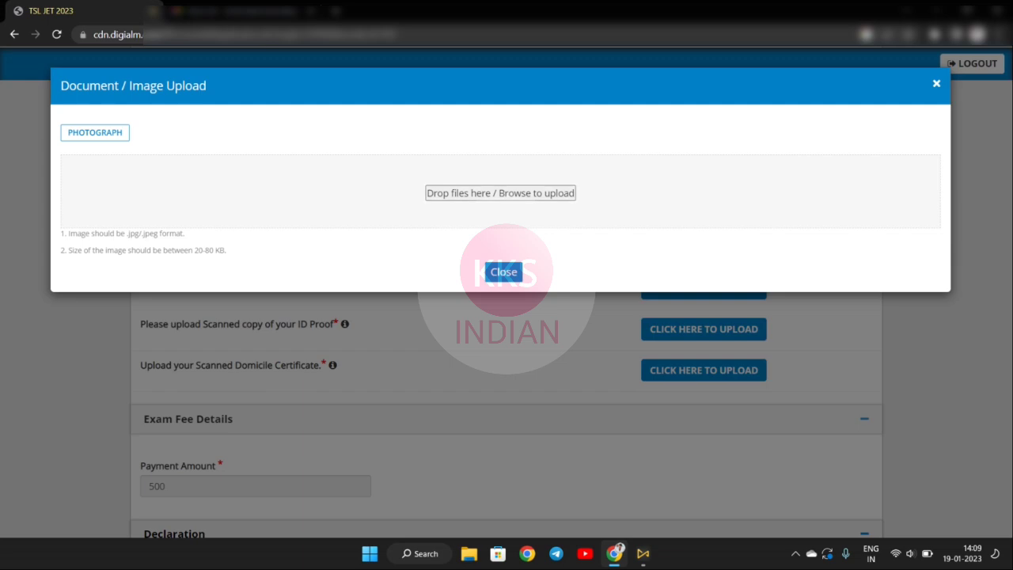
click(937, 83)
Step: Accept the Undertaking/Declaration and activate the captcha field for entry
scroll(506, 317, down, 2)
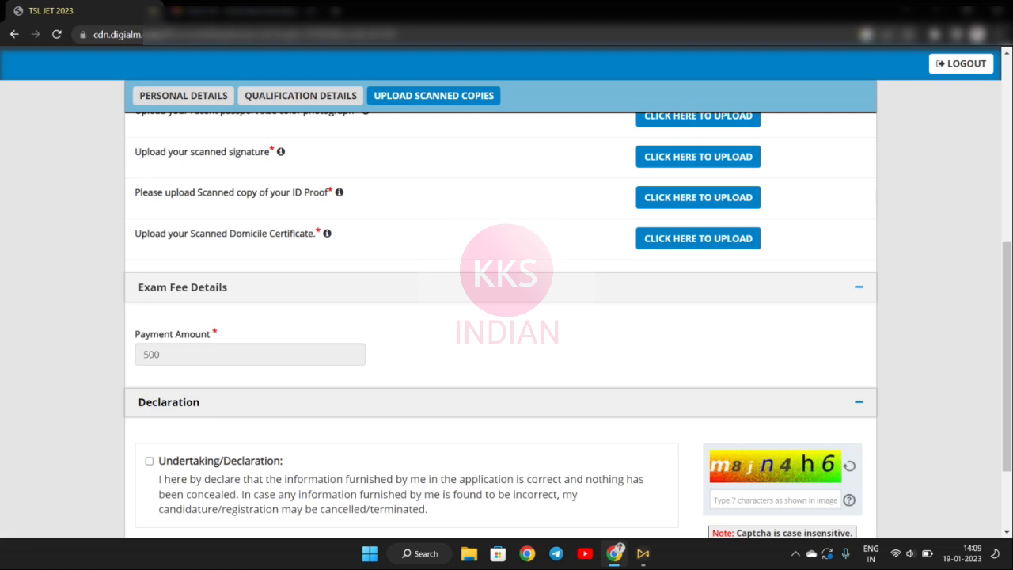
scroll(855, 402, down, 1)
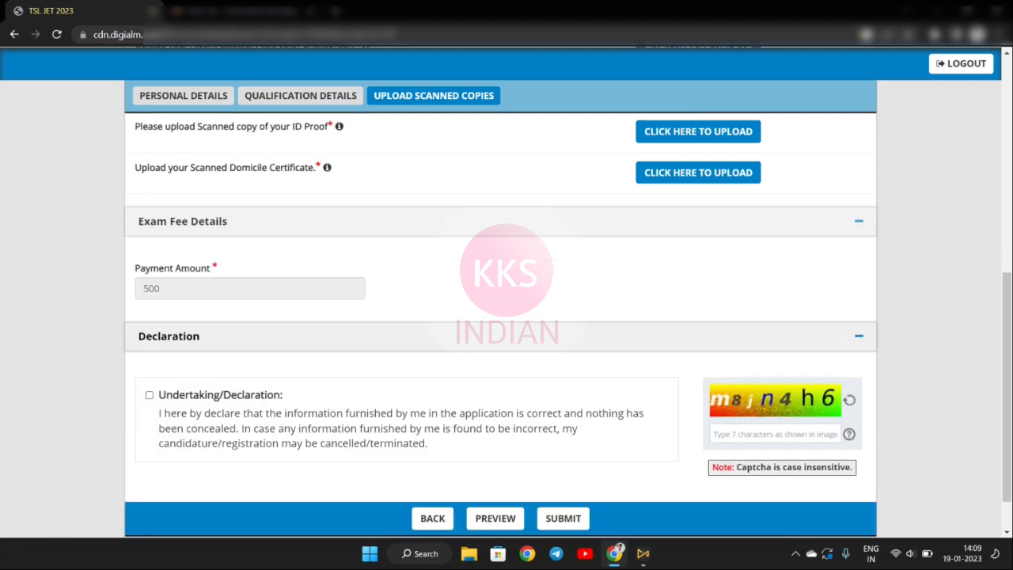
click(148, 395)
scroll(642, 362, down, 1)
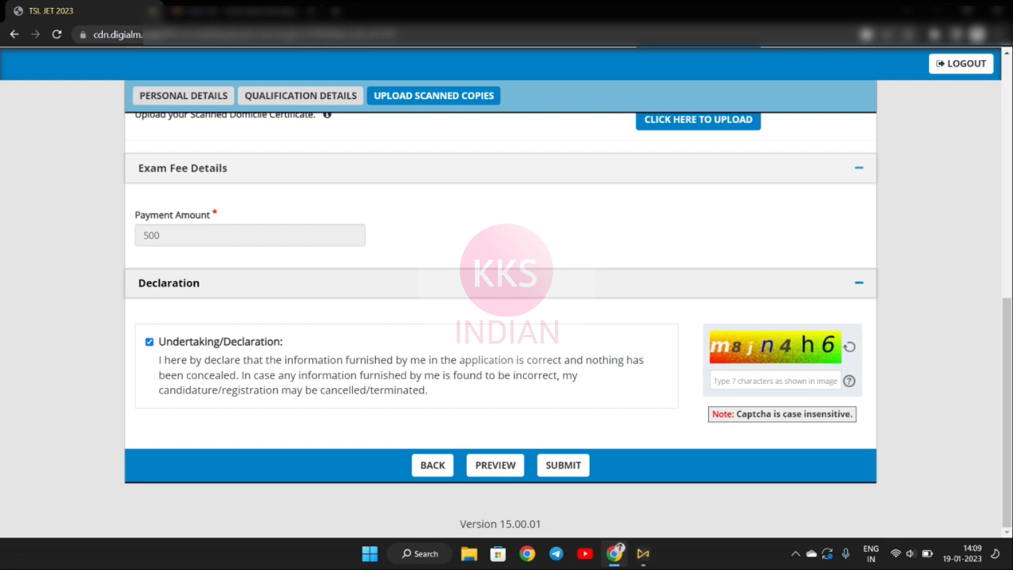
click(759, 381)
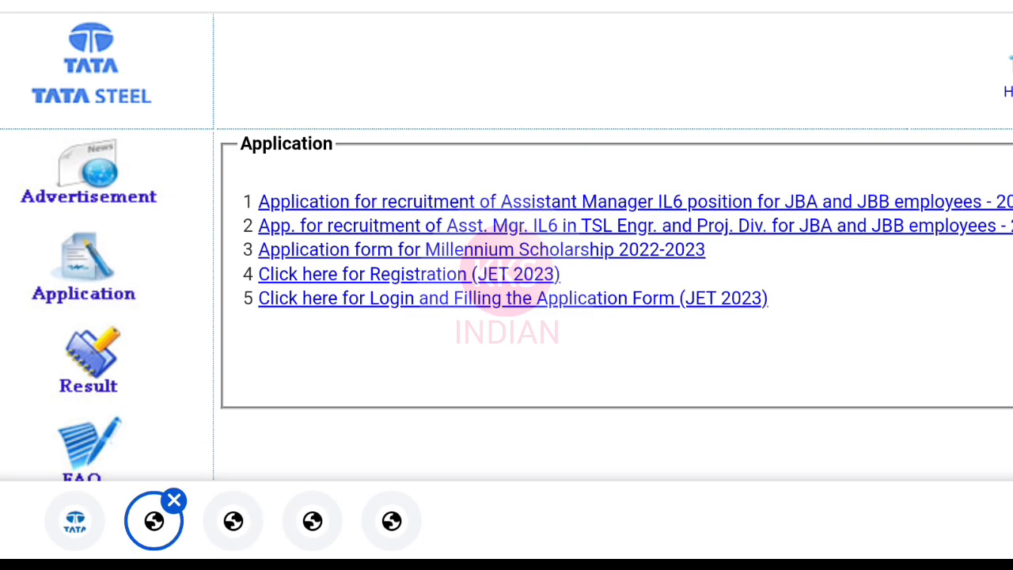
mouse_move(910, 309)
mouse_down()
mouse_move(999, 257)
mouse_move(1001, 350)
mouse_up()
mouse_move(871, 255)
mouse_down()
mouse_move(848, 294)
mouse_move(875, 255)
mouse_up()
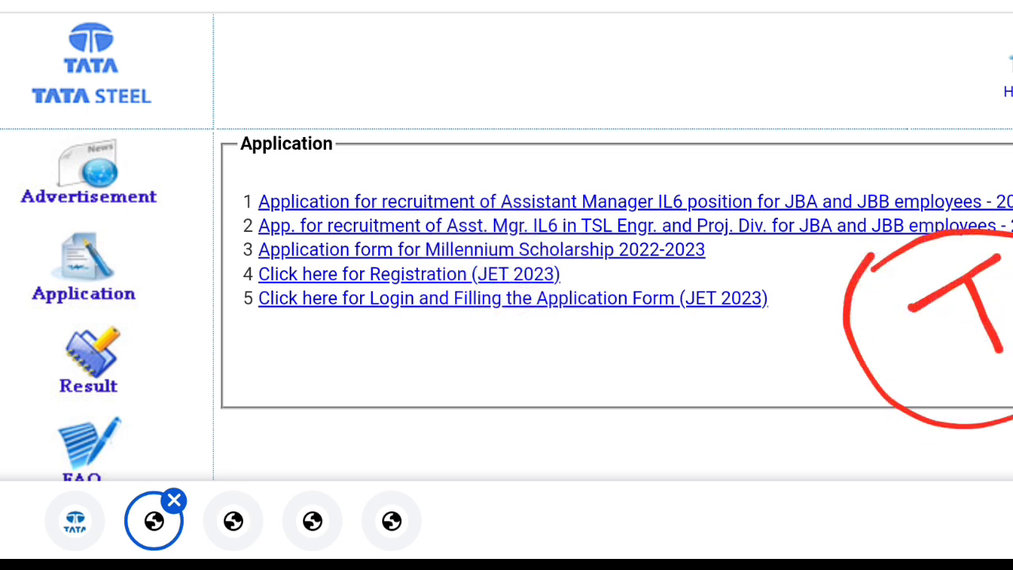